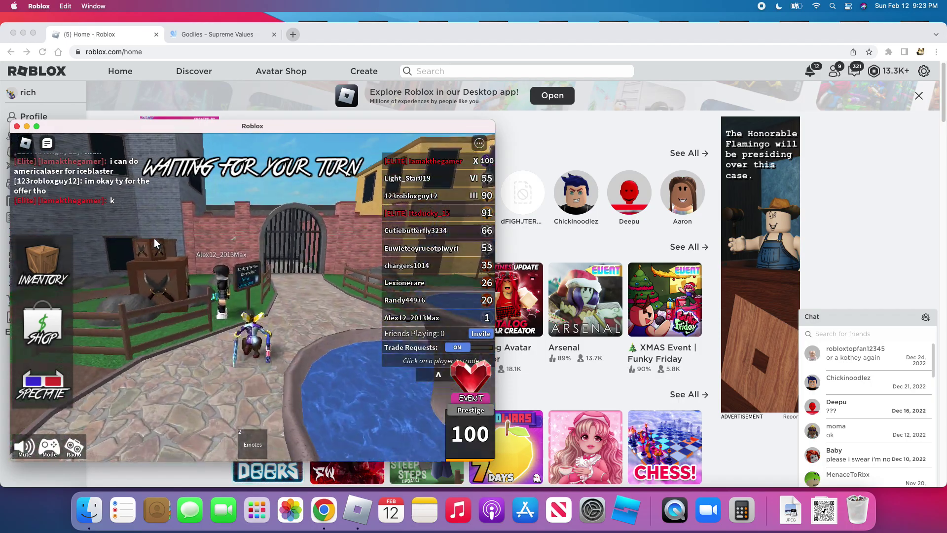
Pan the camera around the lobby, then open a player's profile from the leaderboard
{"action": "key", "text": "Left"}
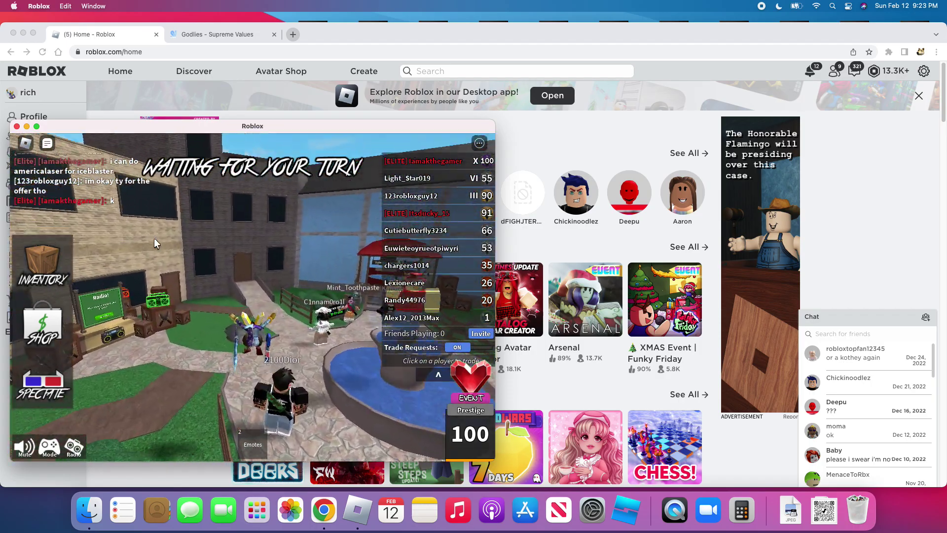
{"action": "key", "text": "Right"}
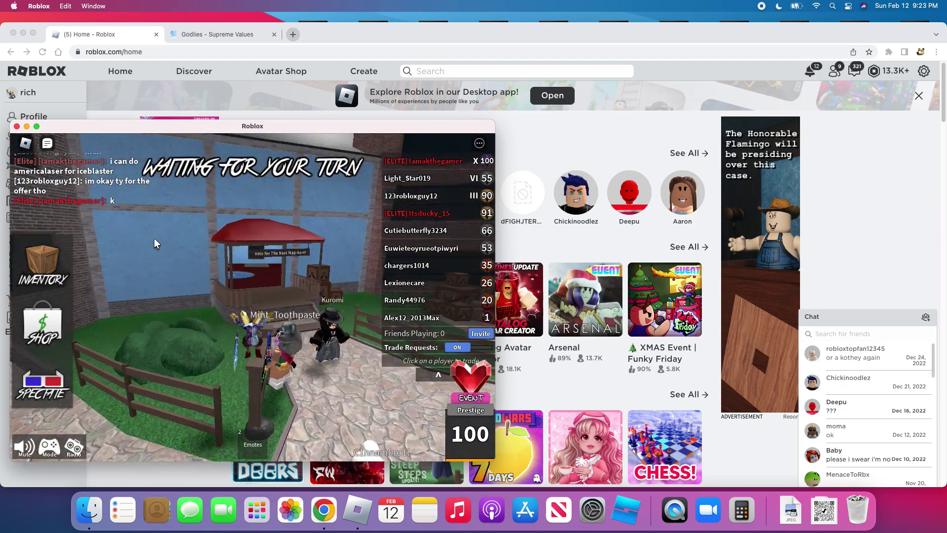
{"action": "key", "text": "Left"}
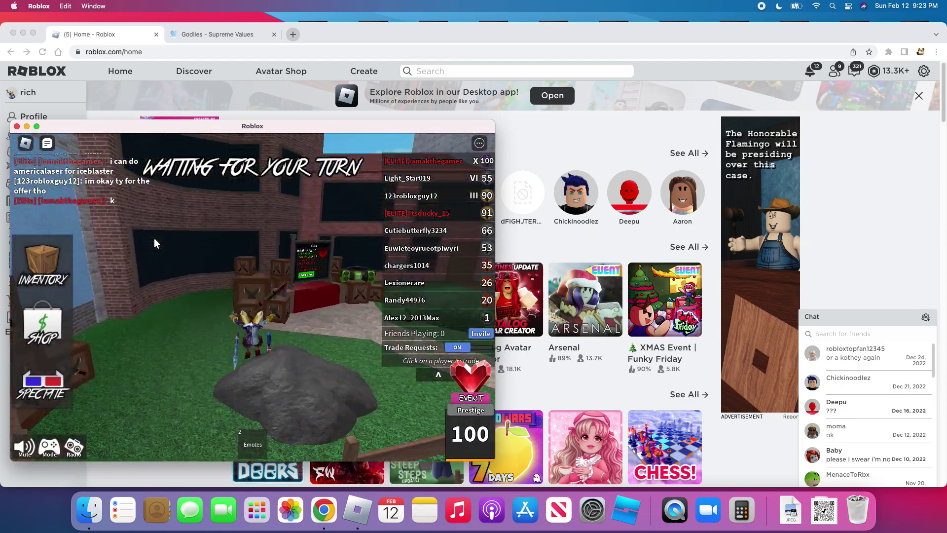
{"action": "key", "text": "Right"}
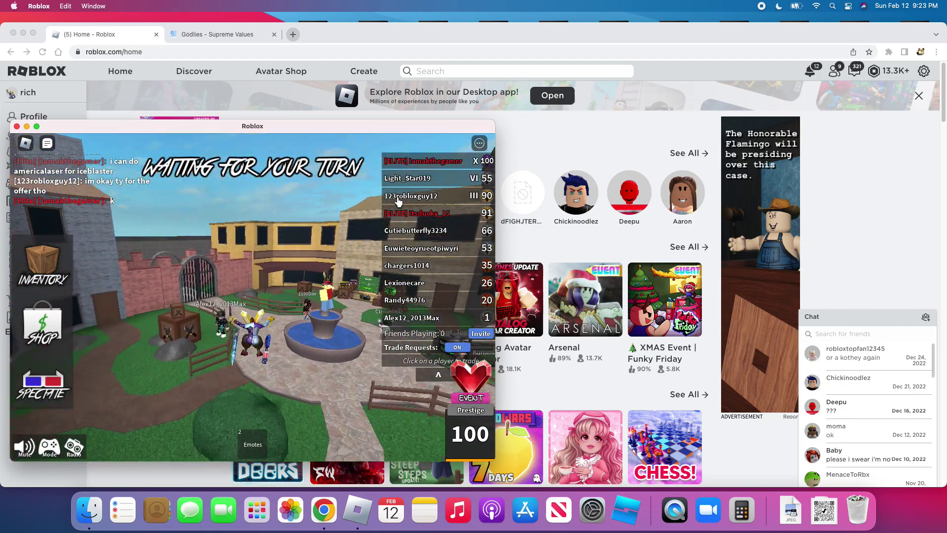
{"action": "left_click", "coordinate": [397, 201]}
{"action": "left_click", "coordinate": [346, 214]}
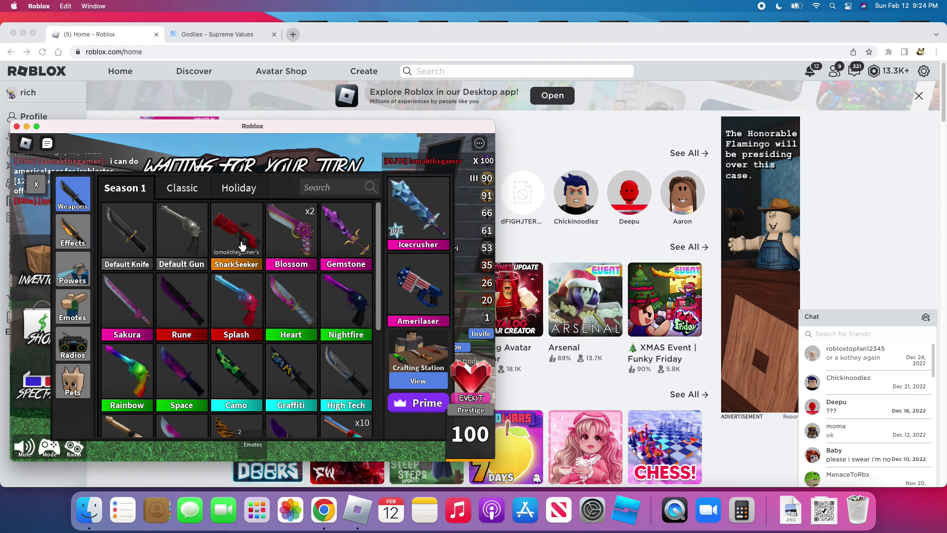
Close the inventory and walk past the voting booth into the blue stairway room
{"action": "left_click", "coordinate": [35, 184]}
{"action": "key", "text": "w"}
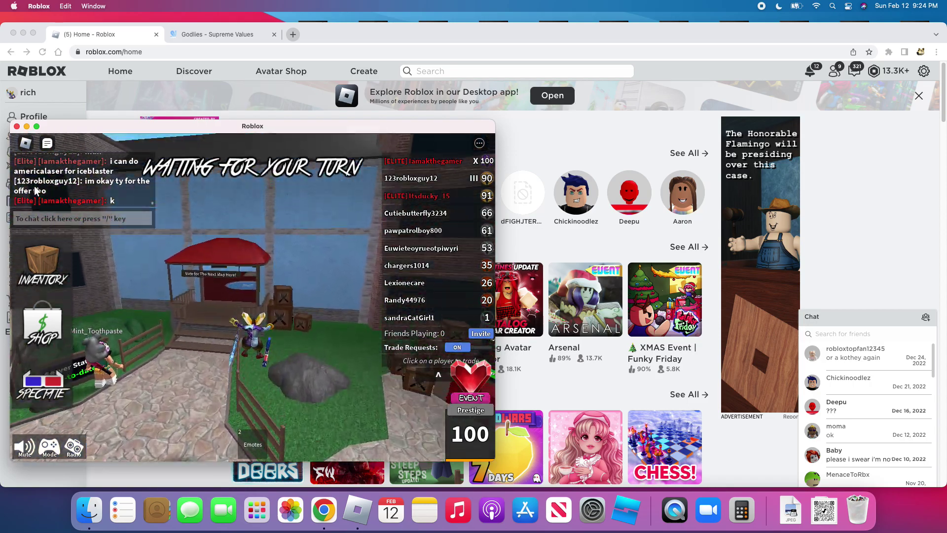
{"action": "key", "text": "w"}
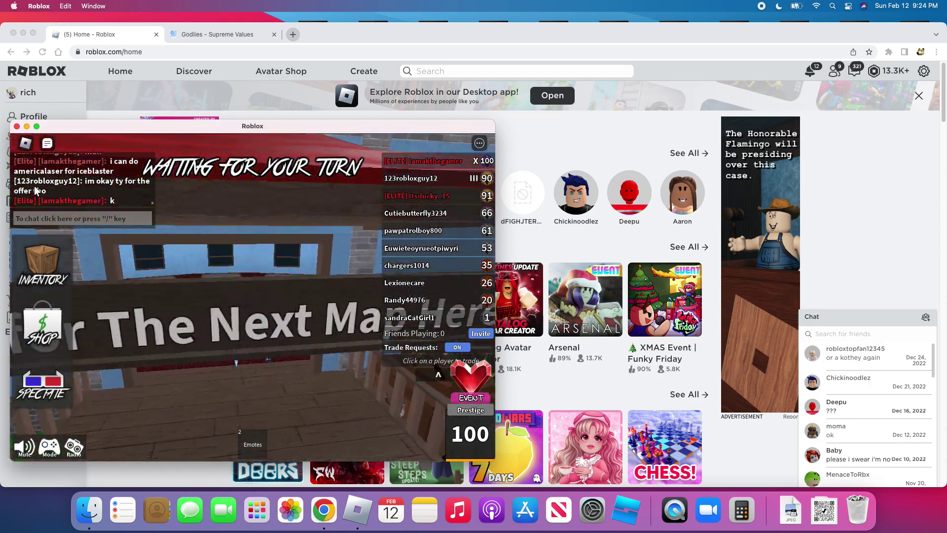
{"action": "key", "text": "w"}
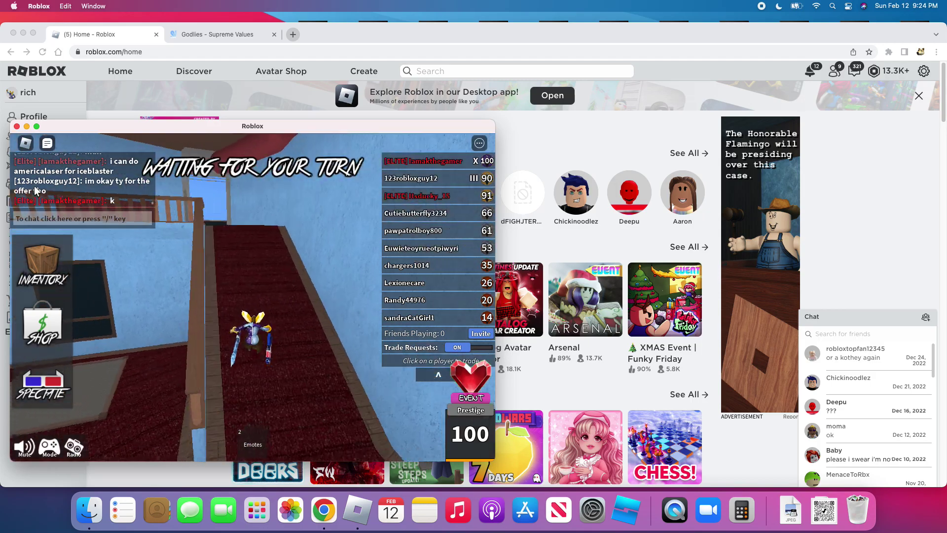
{"action": "key", "text": "w"}
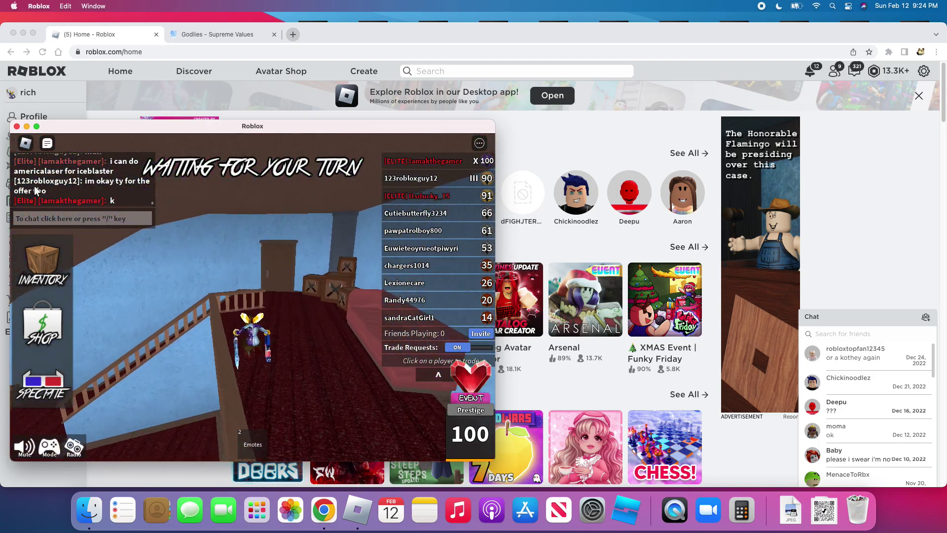
{"action": "key", "text": "w"}
Walk out to the courtyard, circle the fountain and return beside it
{"action": "key", "text": "w"}
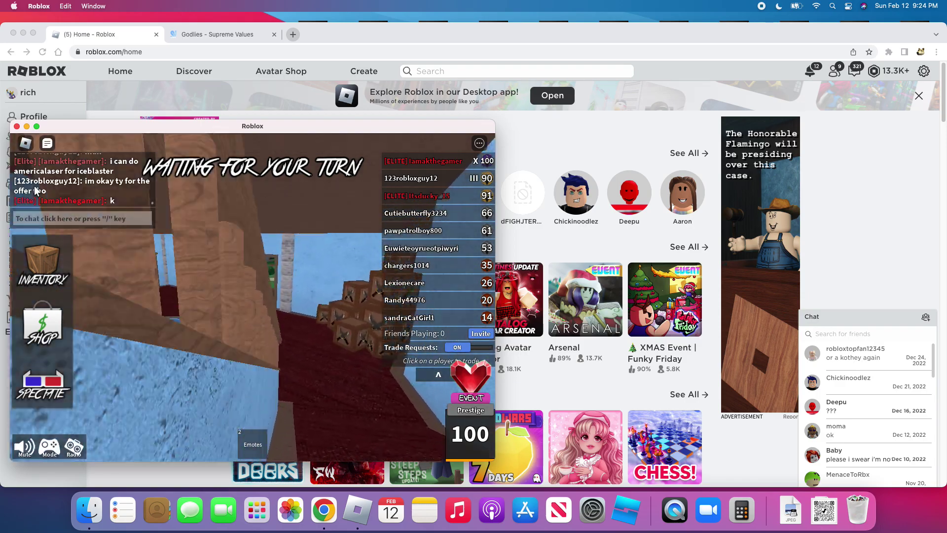
{"action": "key", "text": "w"}
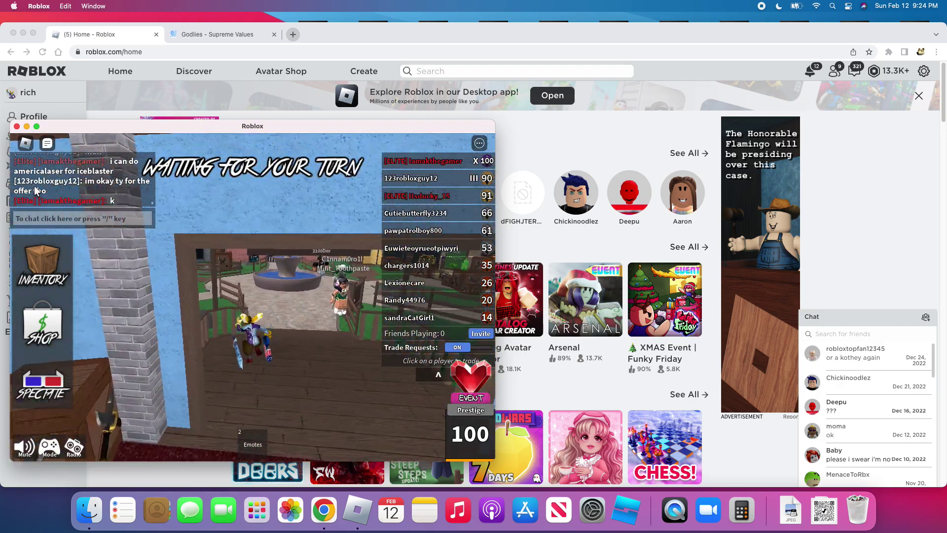
{"action": "key", "text": "w"}
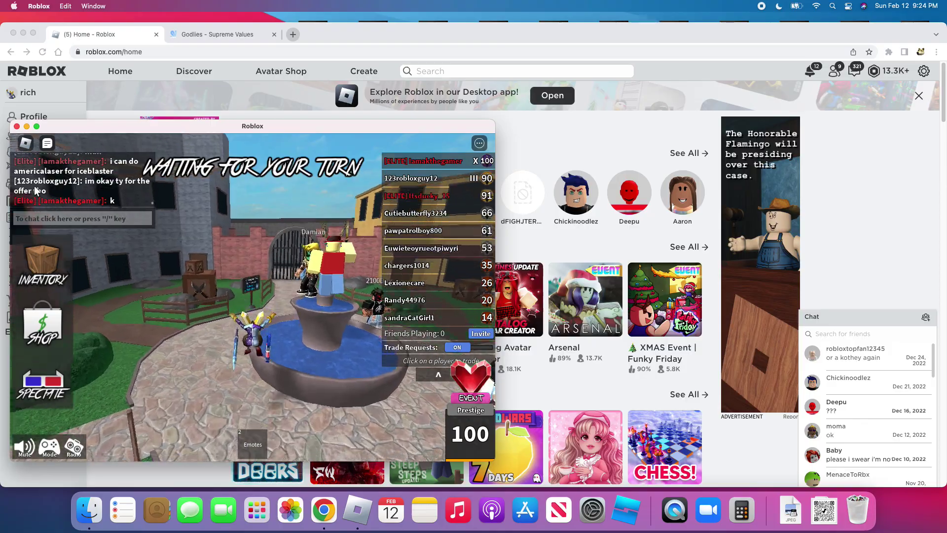
{"action": "key", "text": "w"}
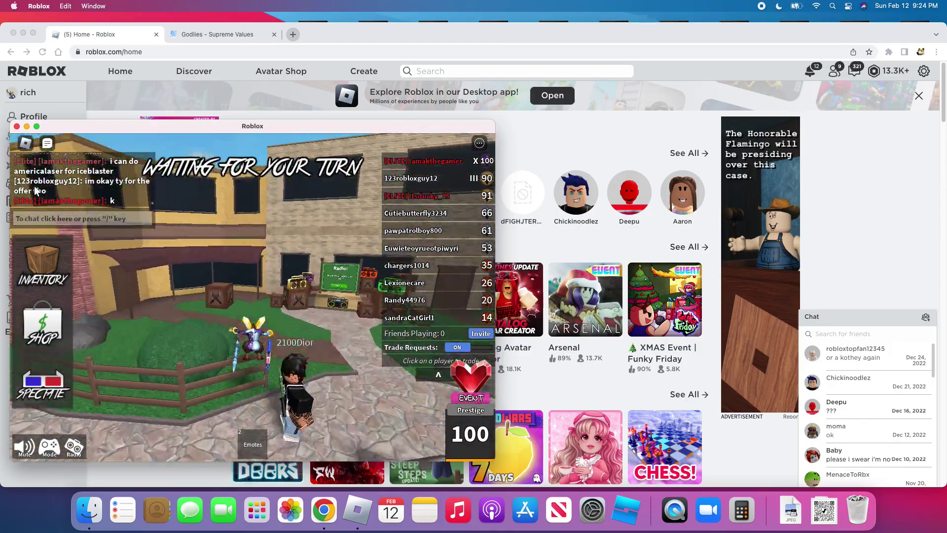
{"action": "key", "text": "w"}
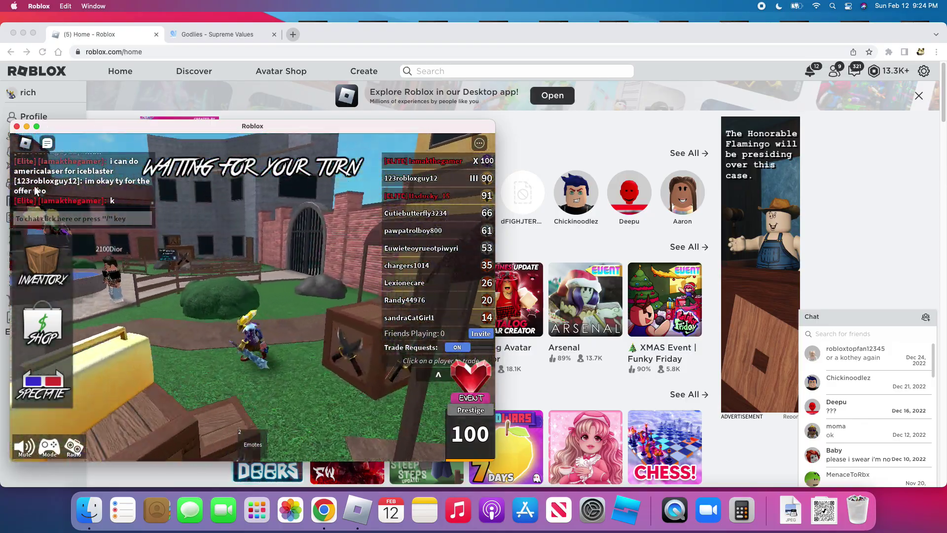
{"action": "key", "text": "w"}
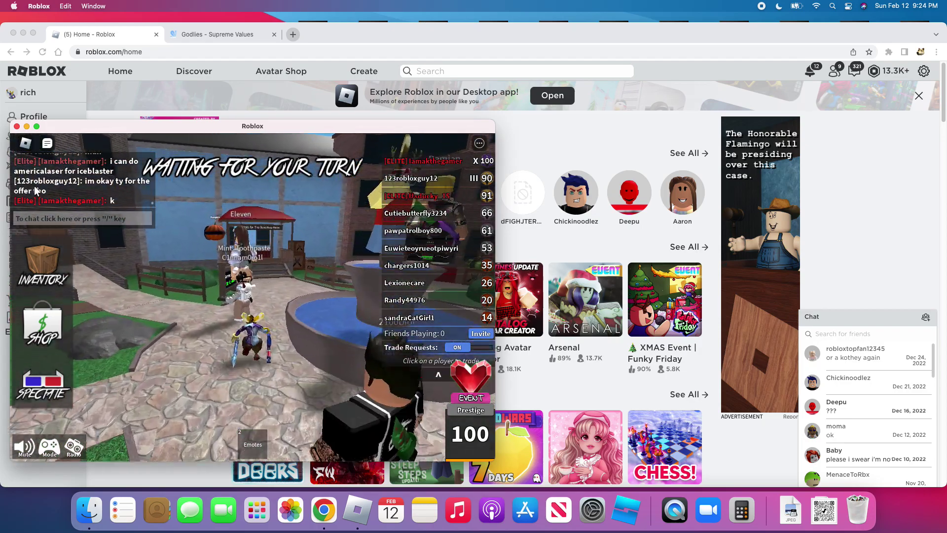
{"action": "key", "text": "s"}
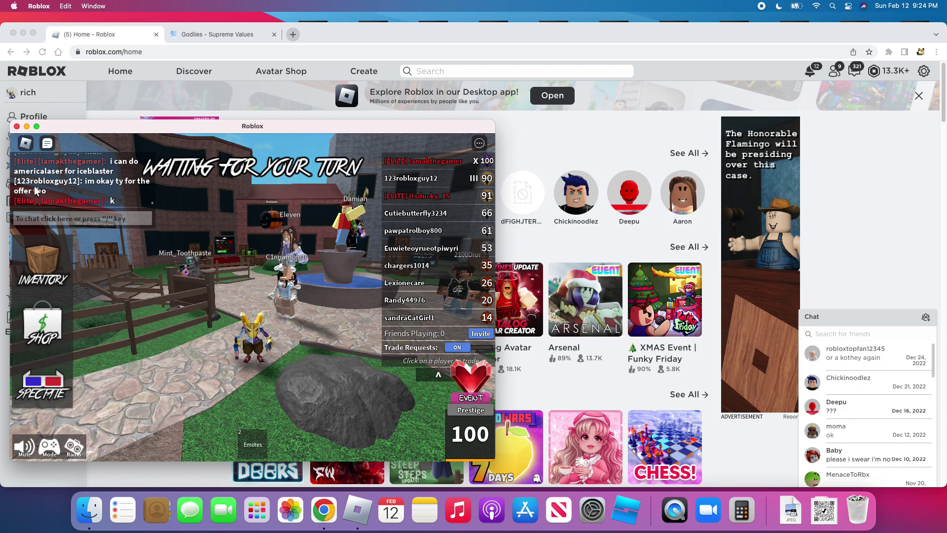
Reopen the weapons inventory on the Season 1 collection
{"action": "left_click", "coordinate": [52, 282]}
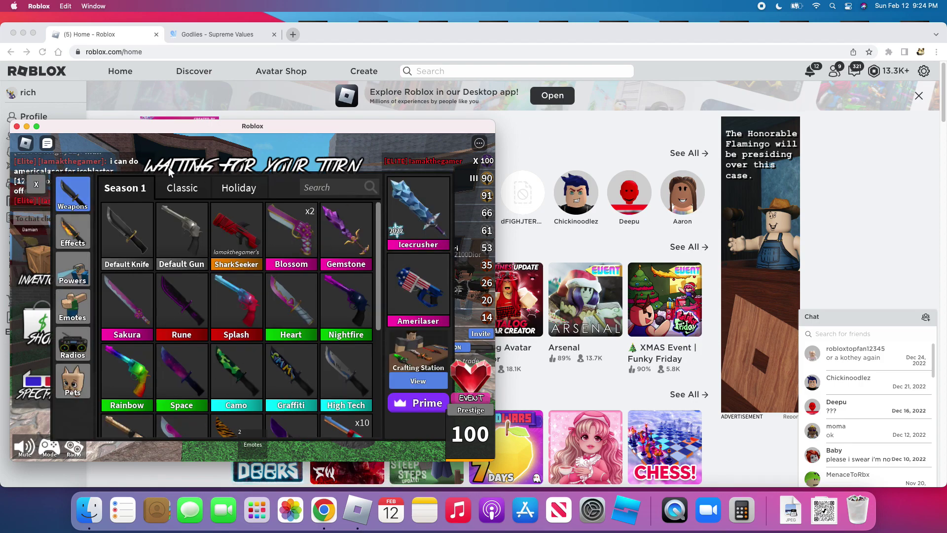
{"action": "scroll", "coordinate": [264, 271], "scroll_direction": "down", "scroll_amount": 5}
{"action": "scroll", "coordinate": [264, 271], "scroll_direction": "down", "scroll_amount": 2}
{"action": "scroll", "coordinate": [264, 270], "scroll_direction": "up", "scroll_amount": 7}
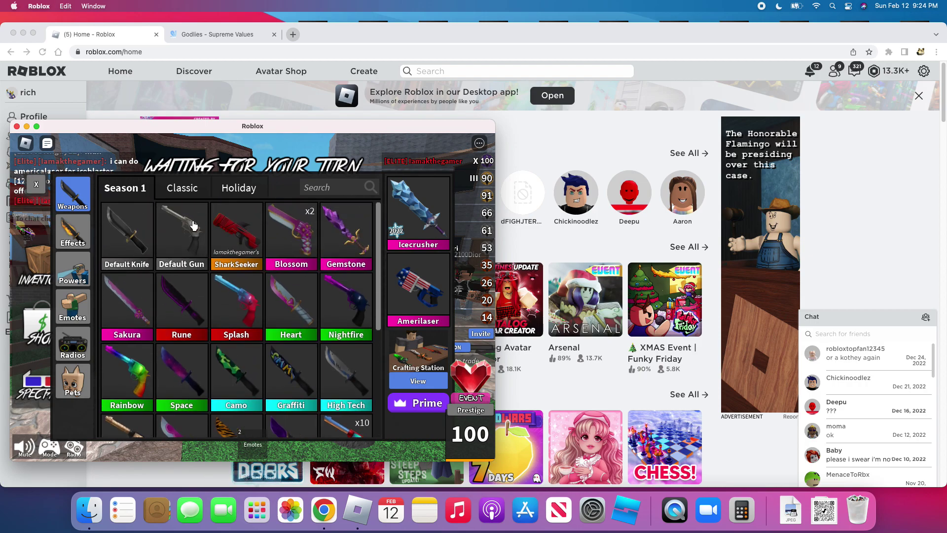
{"action": "scroll", "coordinate": [192, 226], "scroll_direction": "down", "scroll_amount": 5}
{"action": "scroll", "coordinate": [209, 203], "scroll_direction": "up", "scroll_amount": 5}
{"action": "scroll", "coordinate": [195, 187], "scroll_direction": "down", "scroll_amount": 3}
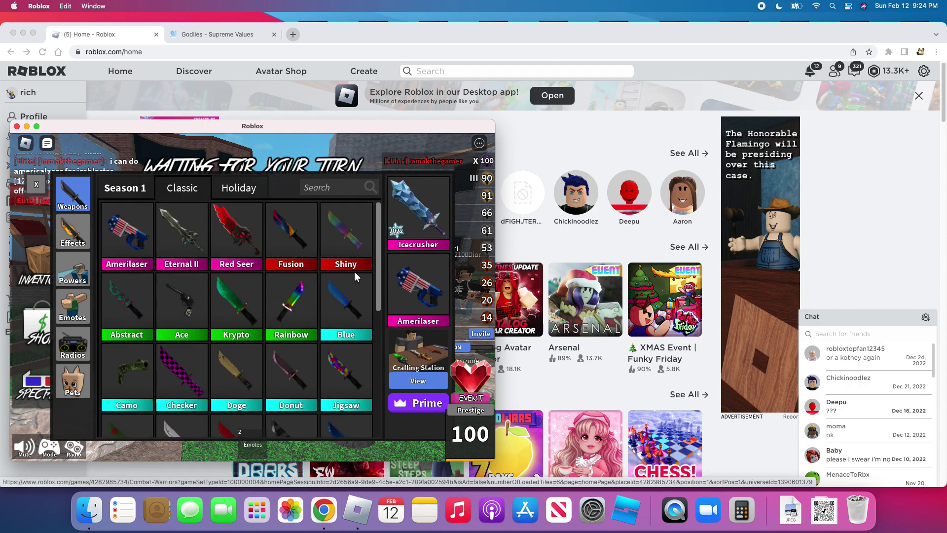
{"action": "scroll", "coordinate": [354, 271], "scroll_direction": "down", "scroll_amount": 5}
{"action": "scroll", "coordinate": [333, 403], "scroll_direction": "up", "scroll_amount": 5}
Switch the weapons inventory to the Holiday collection to show the Christmas knives
{"action": "left_click", "coordinate": [238, 190]}
{"action": "scroll", "coordinate": [306, 328], "scroll_direction": "down", "scroll_amount": 5}
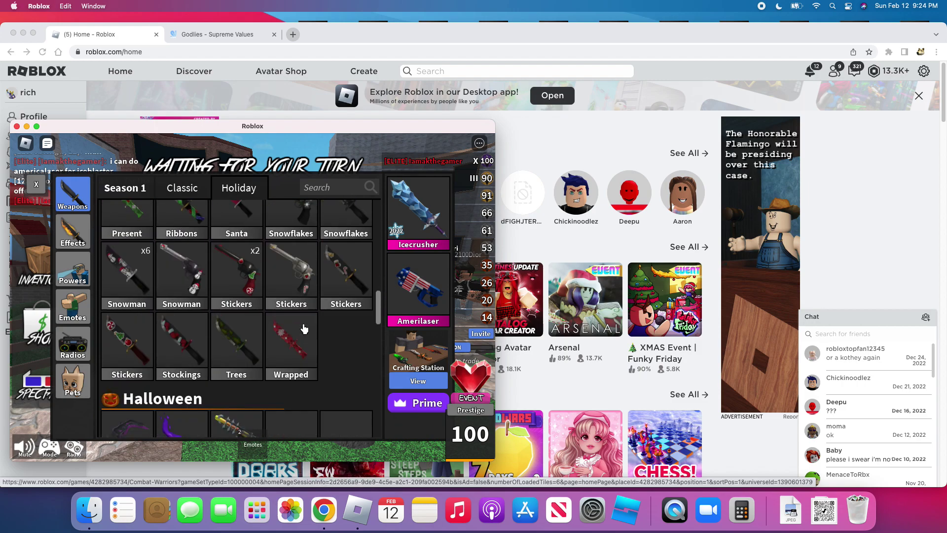
{"action": "scroll", "coordinate": [306, 327], "scroll_direction": "down", "scroll_amount": 2}
{"action": "scroll", "coordinate": [242, 232], "scroll_direction": "up", "scroll_amount": 5}
{"action": "scroll", "coordinate": [243, 232], "scroll_direction": "up", "scroll_amount": 2}
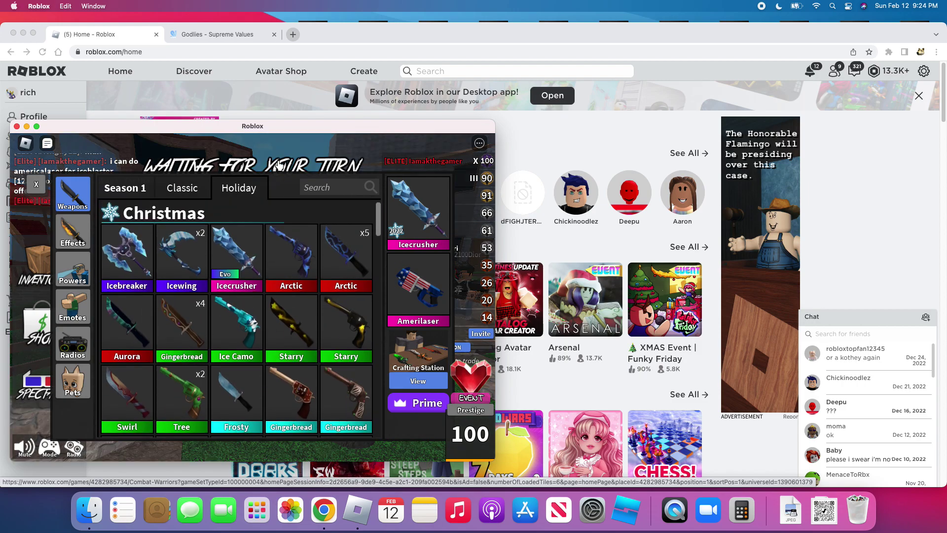